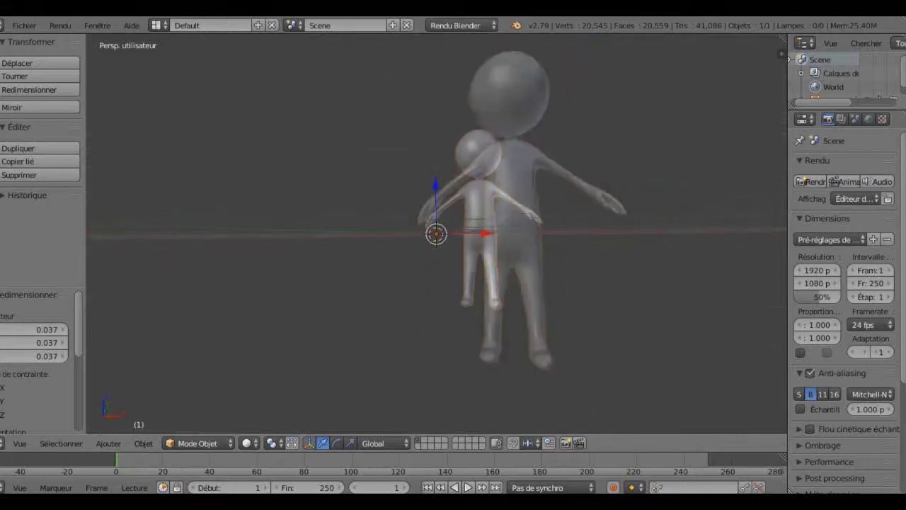
Step: Scale the stickman down, then bring up the OBJ import browser showing stickman.OBJ
key("s")
left_click(444, 207)
scroll(444, 207, "up", 5)
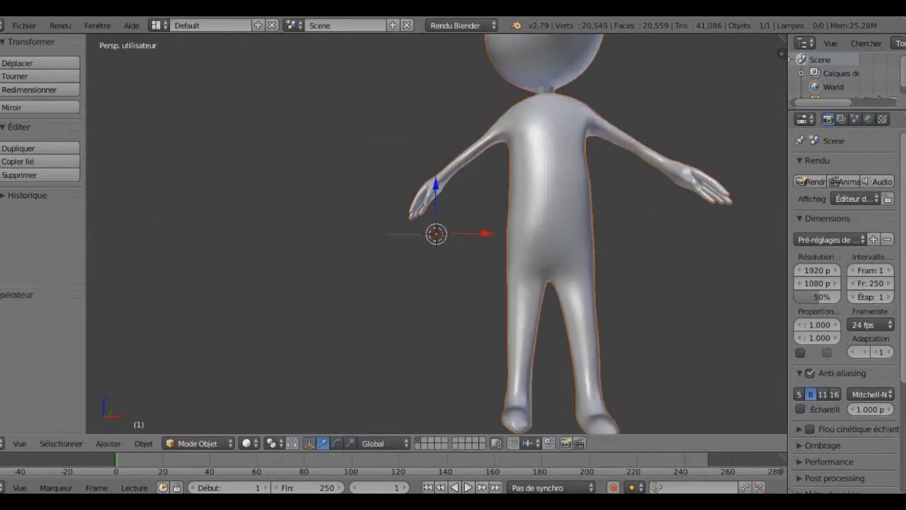
scroll(444, 206, "up", 3)
scroll(444, 207, "up", 4)
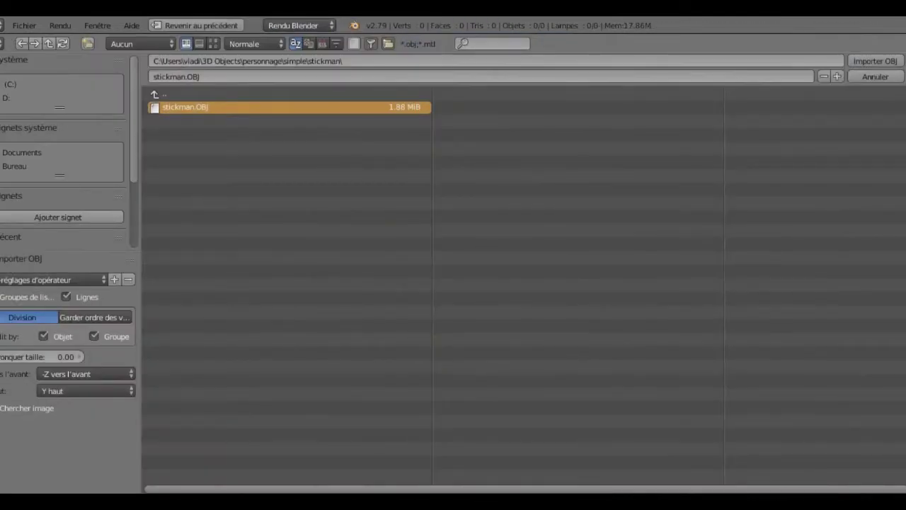
Step: Back out of the stickman and personnage folders to Documents without importing anything
key("BackSpace")
key("BackSpace")
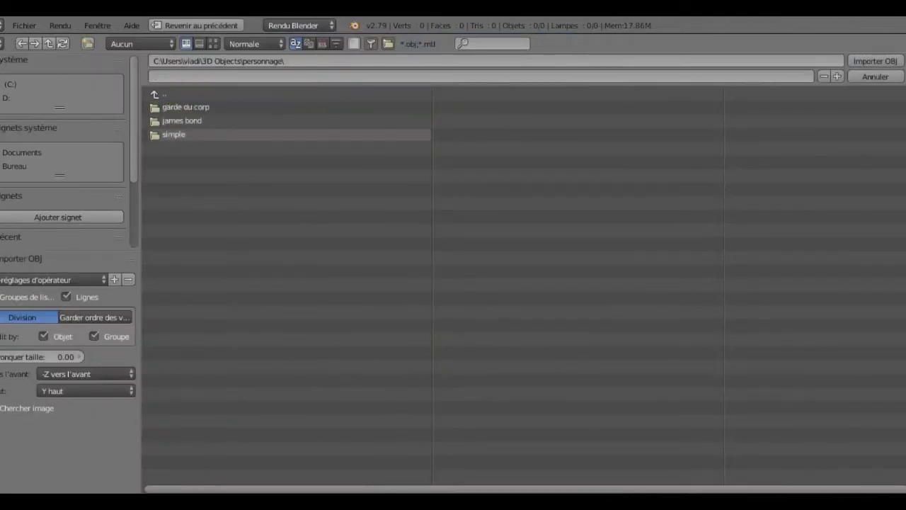
key("BackSpace")
key("BackSpace")
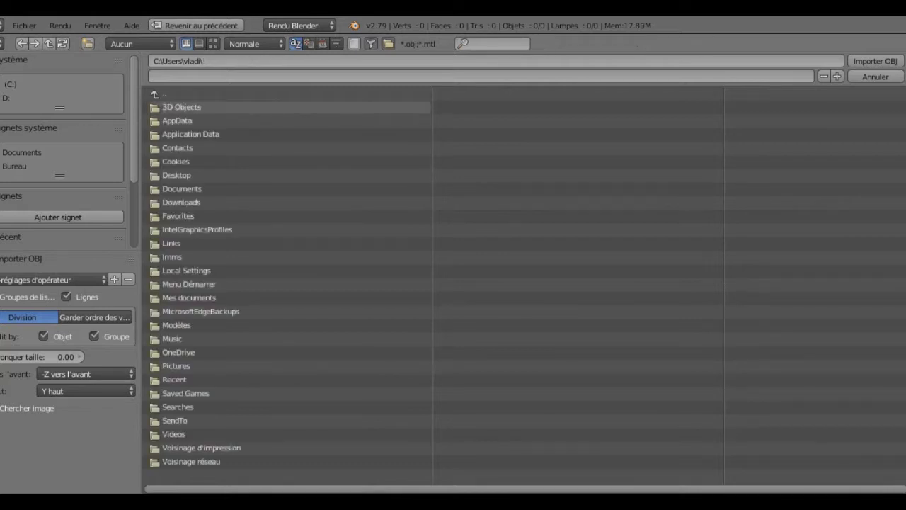
left_click(22, 152)
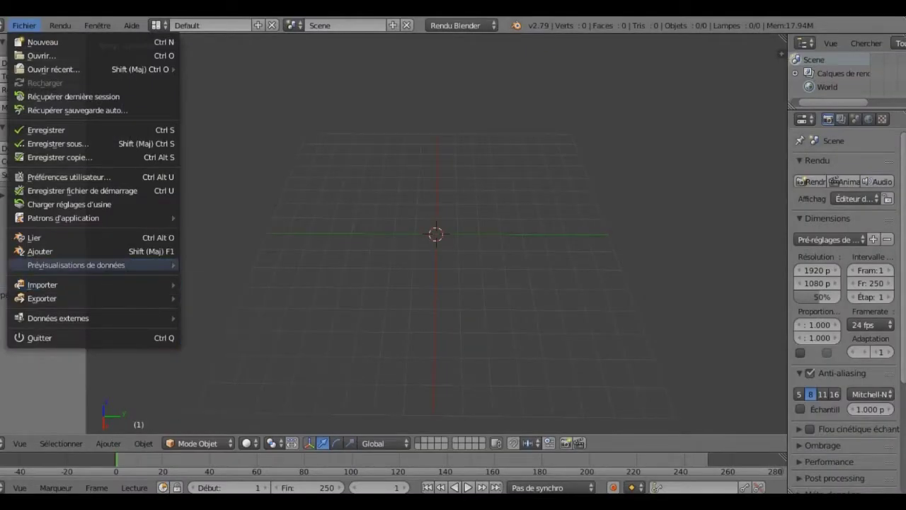
Step: Dismiss the file commands and orbit the view down onto the grid to frame the stickman Group1
key("Escape")
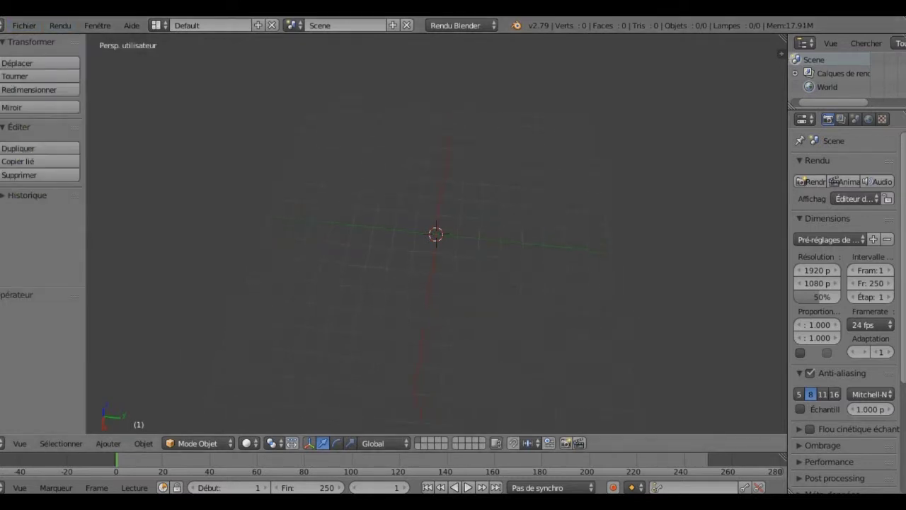
middle_click_drag(436, 213, 436, 297)
middle_click_drag(436, 234, 436, 238)
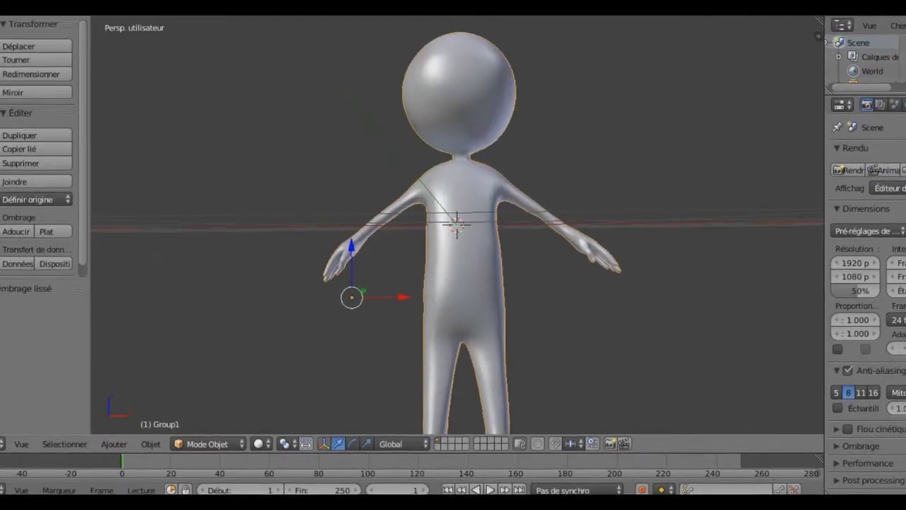
left_click(137, 446)
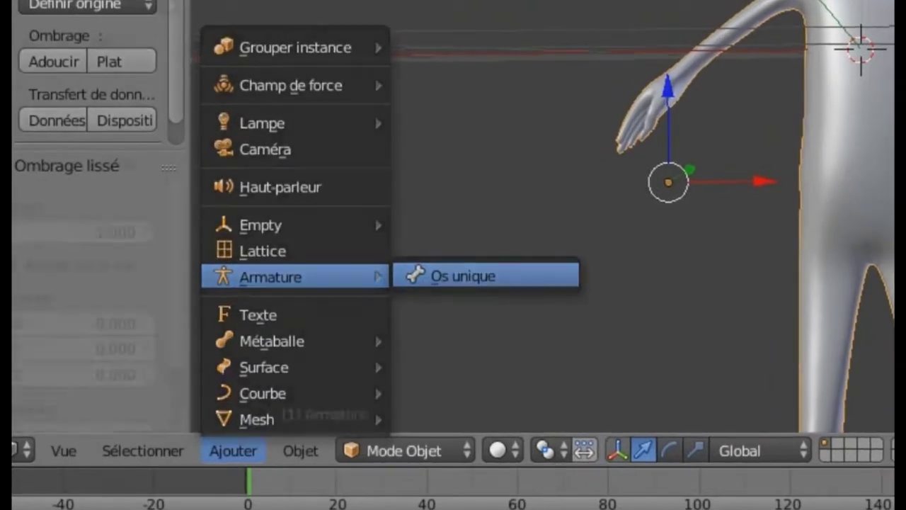
Step: Add a single-bone armature scaled to 0.482 inside the lower torso and switch it to Edit Mode
left_click(463, 276)
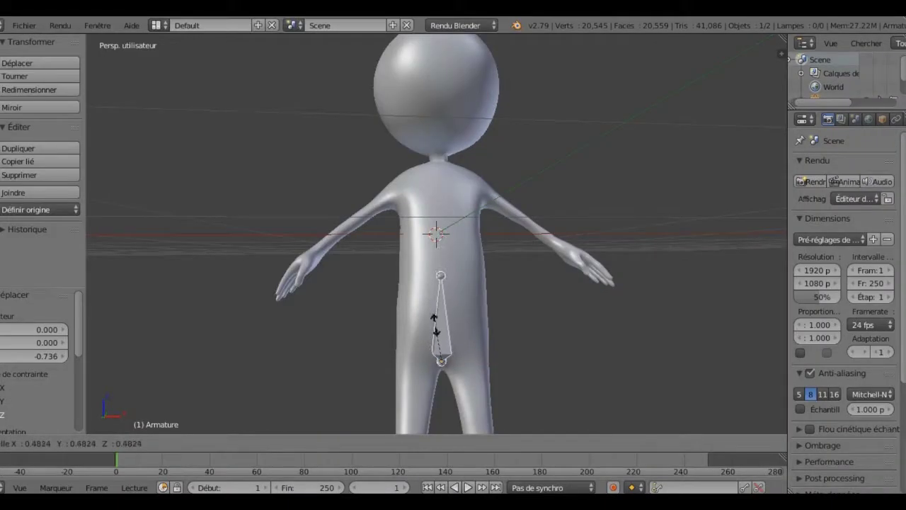
left_click(436, 325)
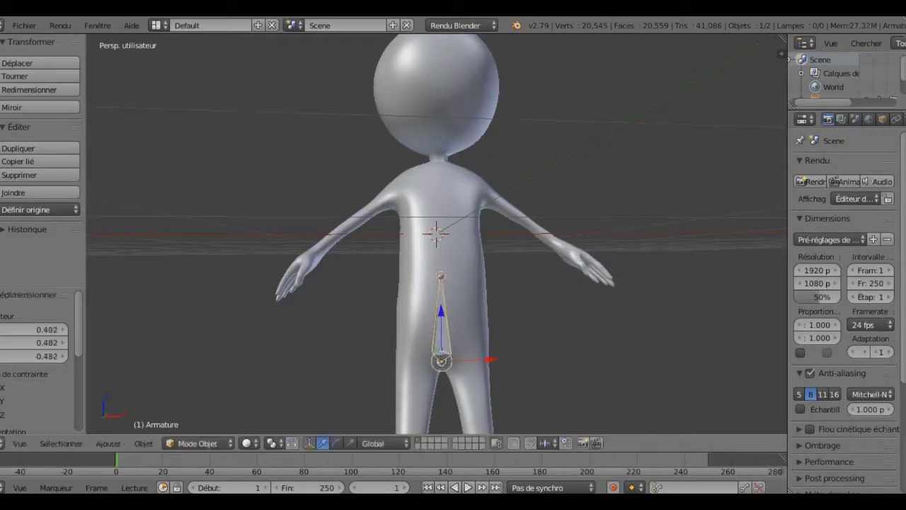
scroll(436, 324, "down", 2)
middle_click_drag(496, 319, 507, 316)
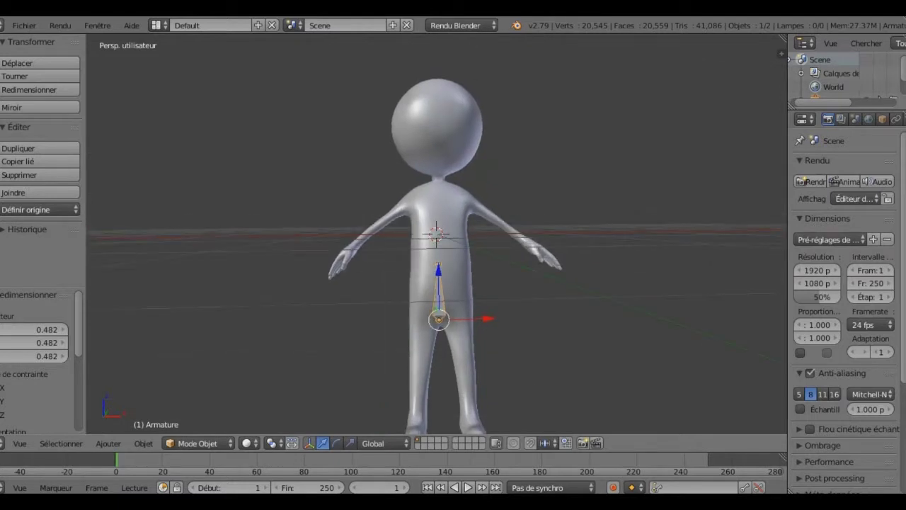
left_click(198, 443)
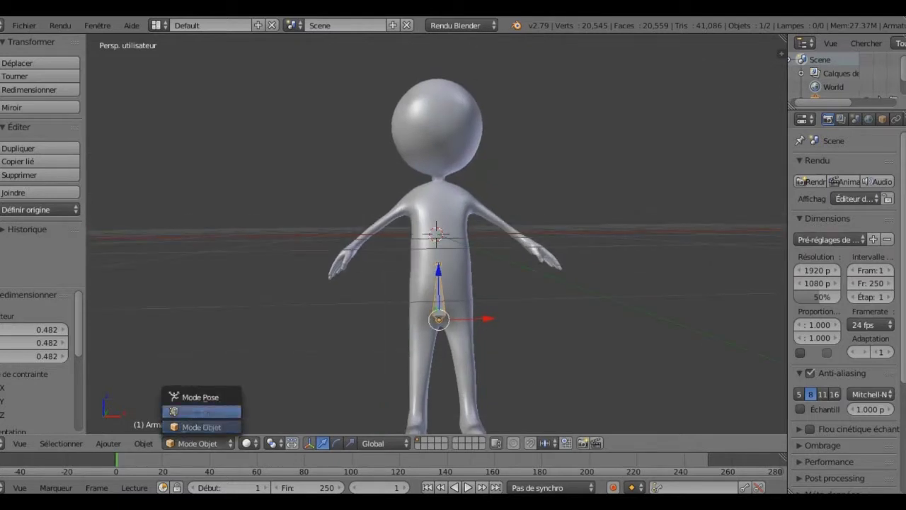
left_click(199, 412)
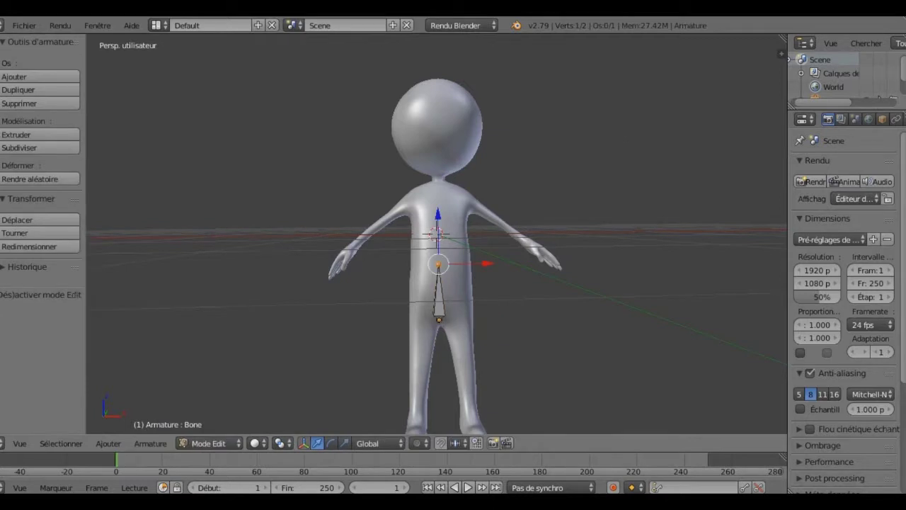
Step: Extrude a spine bone up from the tip to reach the neck
scroll(437, 234, "up", 3)
scroll(437, 234, "up", 2)
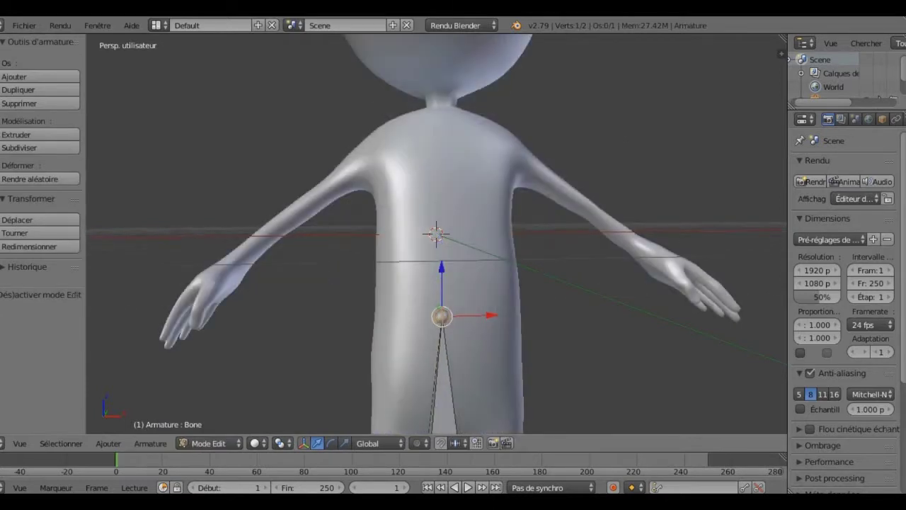
scroll(437, 234, "down", 1)
scroll(437, 234, "down", 2)
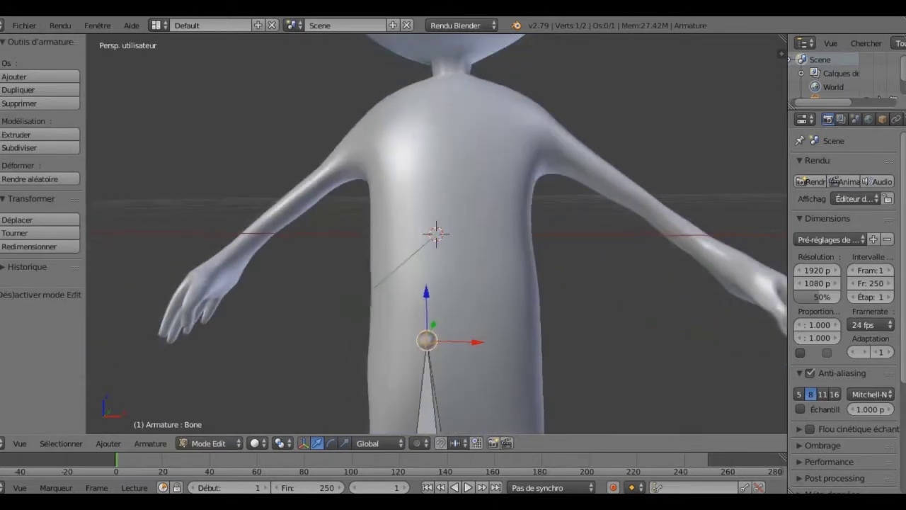
scroll(436, 234, "down", 2)
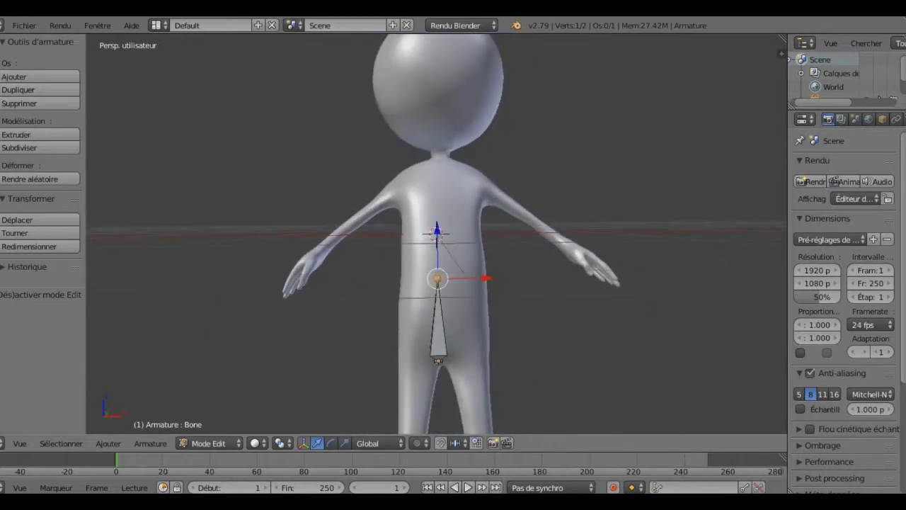
key("e")
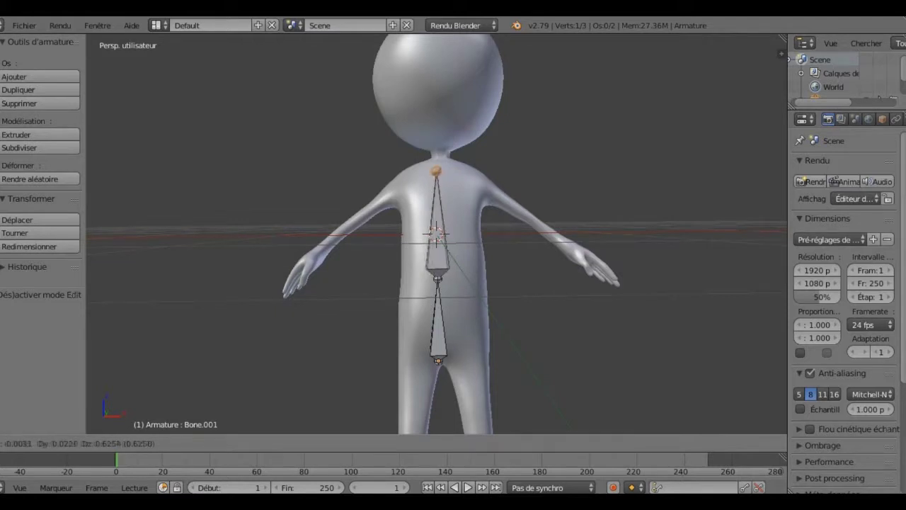
key("Return")
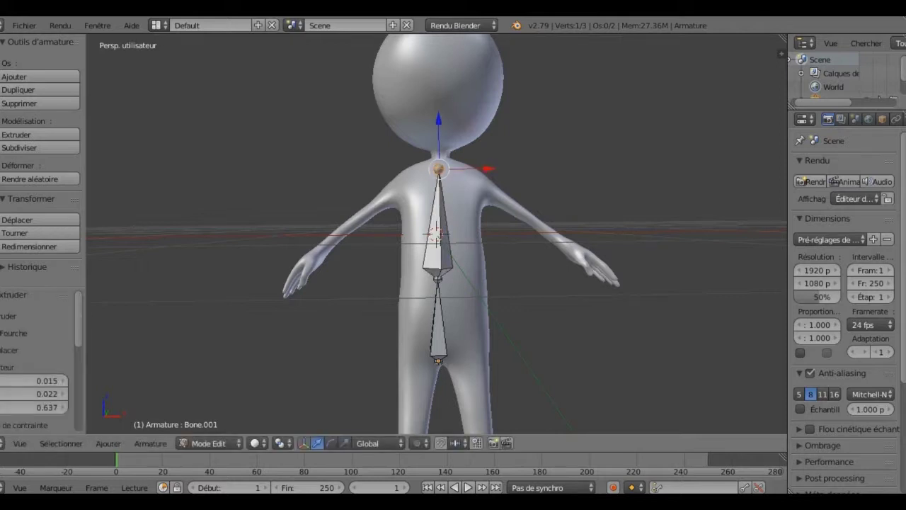
Step: Extrude a shoulder bone and a forearm bone along the left arm to the wrist
key("e")
key("Escape")
key("e")
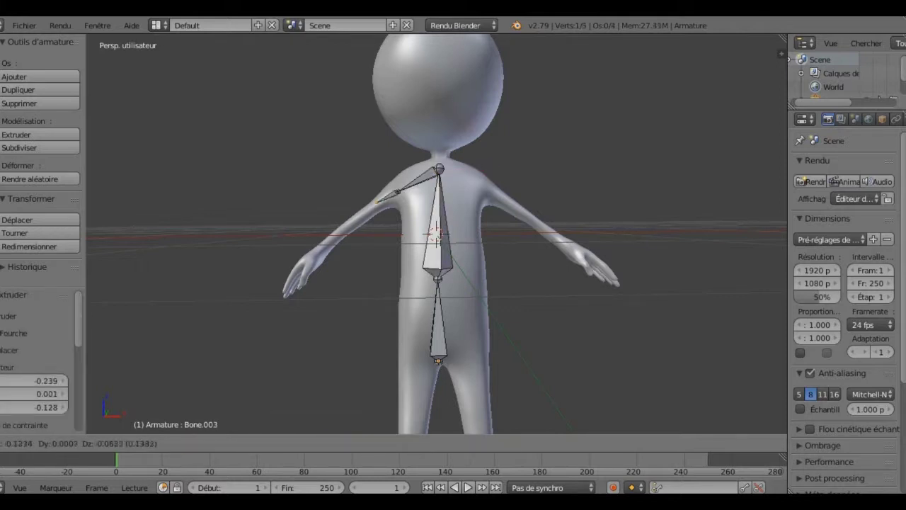
key("Return")
key("e")
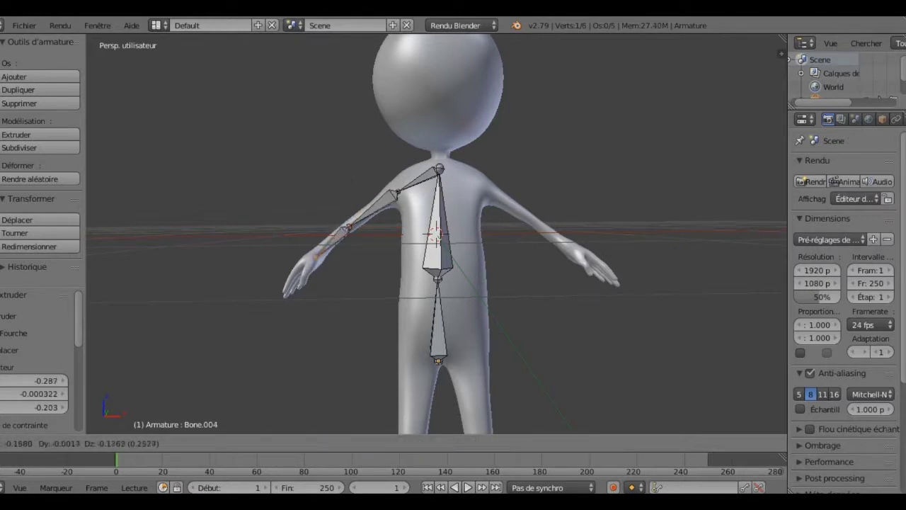
key("Return")
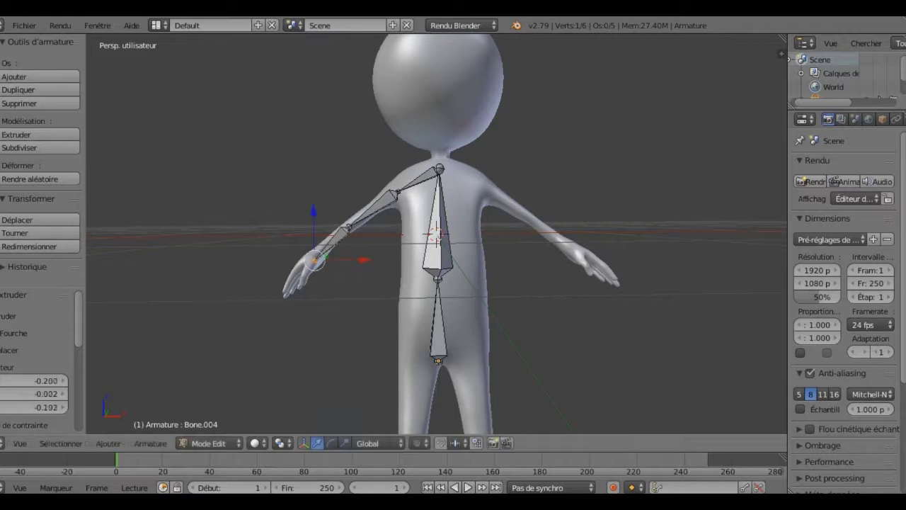
Step: From the selected joint, extrude the lower-leg bone Bone.014
right_click(439, 168)
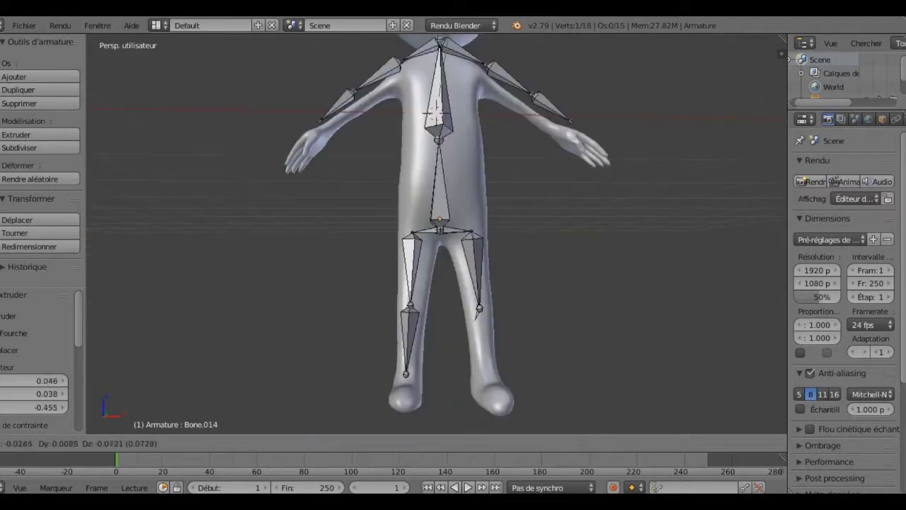
key("e")
key("Return")
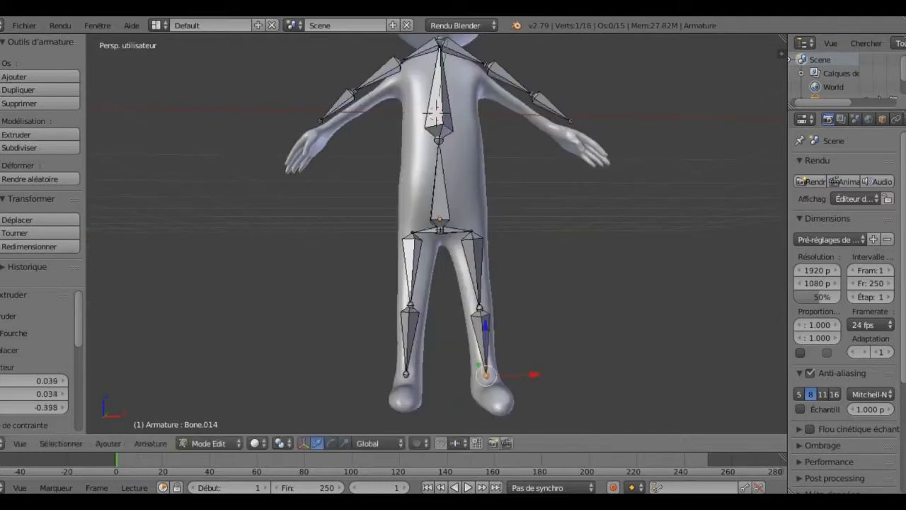
Step: Inspect the finished skeleton from several angles and return to Object Mode
scroll(439, 226, "down", 3)
middle_click_drag(439, 226, 448, 221)
scroll(439, 226, "up", 3)
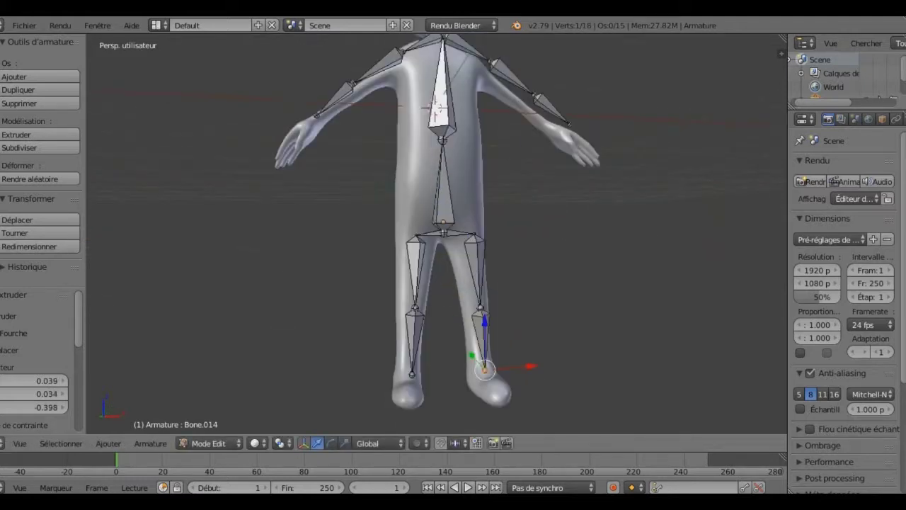
scroll(439, 234, "down", 2)
scroll(439, 233, "down", 5)
mouse_move(440, 241)
middle_mouse_down()
mouse_move(439, 227)
mouse_move(453, 241)
mouse_move(510, 241)
mouse_move(446, 241)
mouse_move(447, 269)
middle_mouse_up()
scroll(437, 235, "up", 4)
left_click(209, 443)
left_click(212, 427)
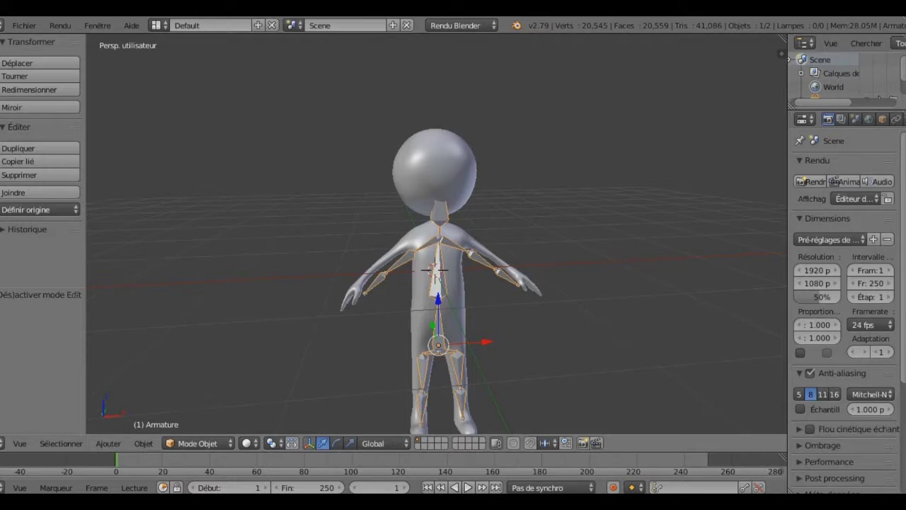
Step: Select mesh Group1, add the armature as the active object, and bring up Ctrl+P parenting
right_click(425, 332)
mouse_move(453, 241)
middle_mouse_down()
mouse_move(524, 241)
mouse_move(460, 233)
middle_mouse_up()
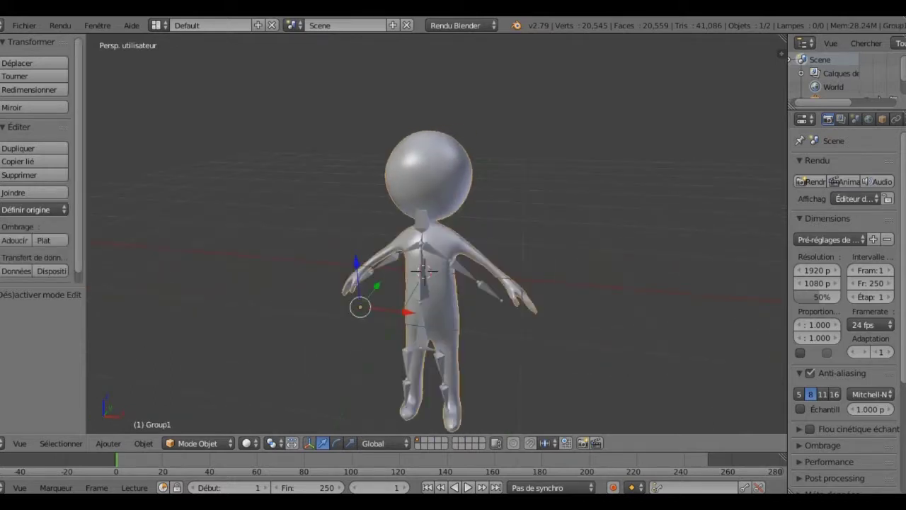
key("shift")
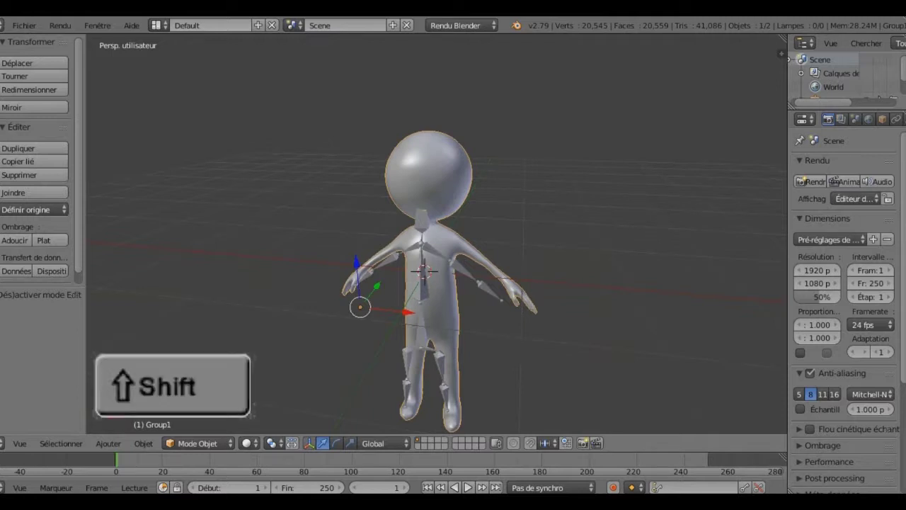
right_click(424, 340, "shift")
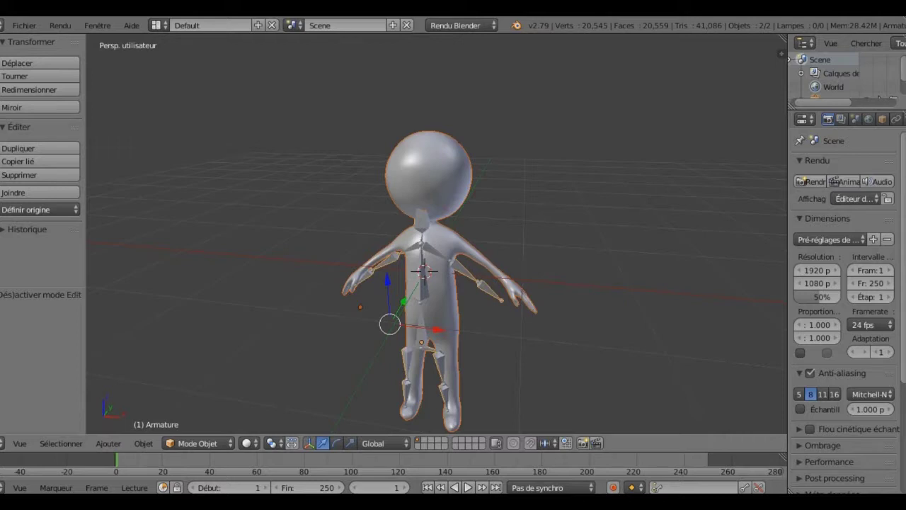
key("ctrl+p")
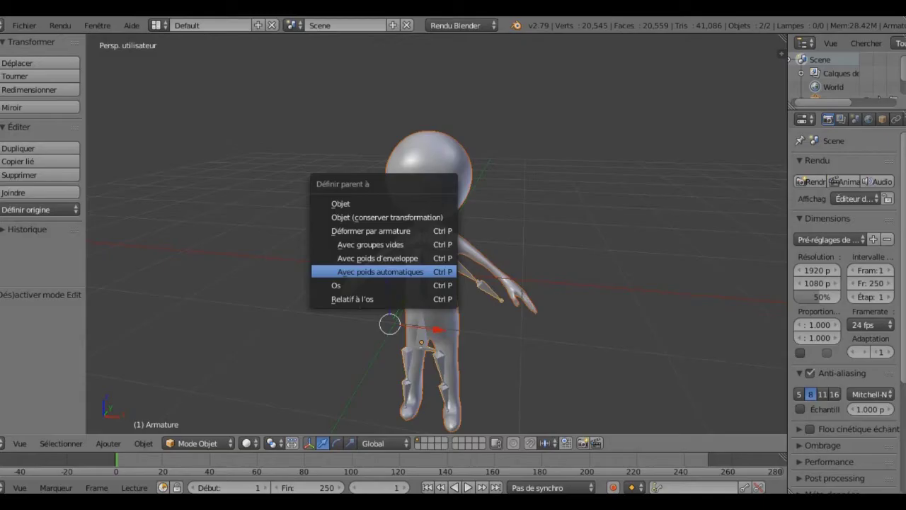
Step: Parent the stickman mesh to the armature with automatic weights
left_click(423, 271)
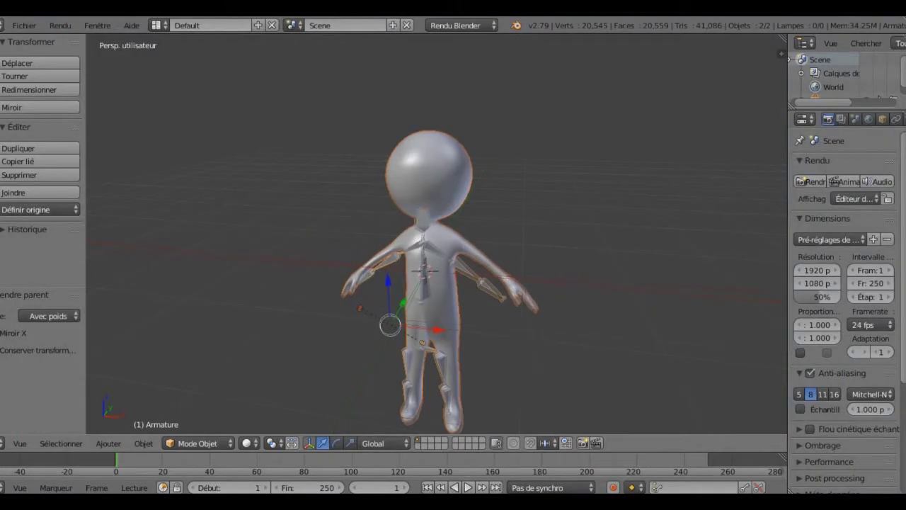
scroll(439, 269, "down", 3)
middle_click_drag(439, 269, 510, 269)
middle_click_drag(439, 269, 382, 270)
scroll(439, 270, "up", 4)
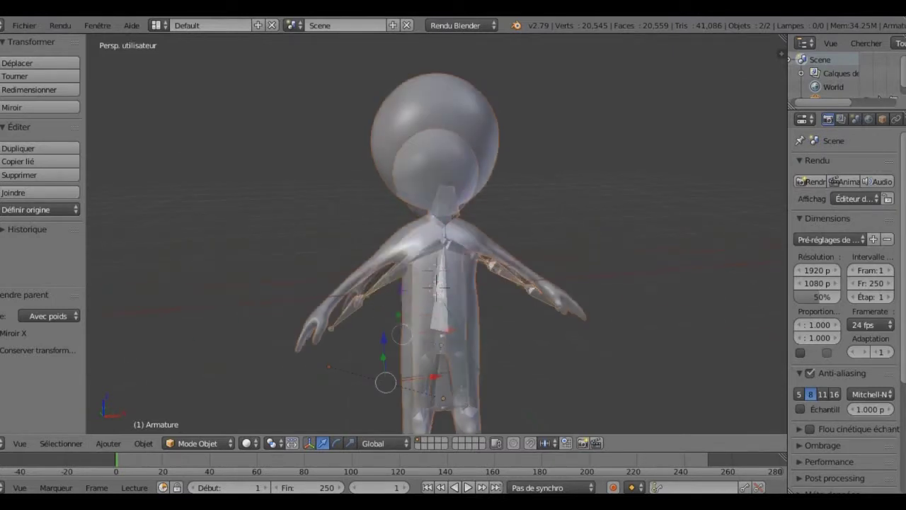
Step: Deselect everything, select only the armature, and switch it to Pose Mode
left_click(198, 444)
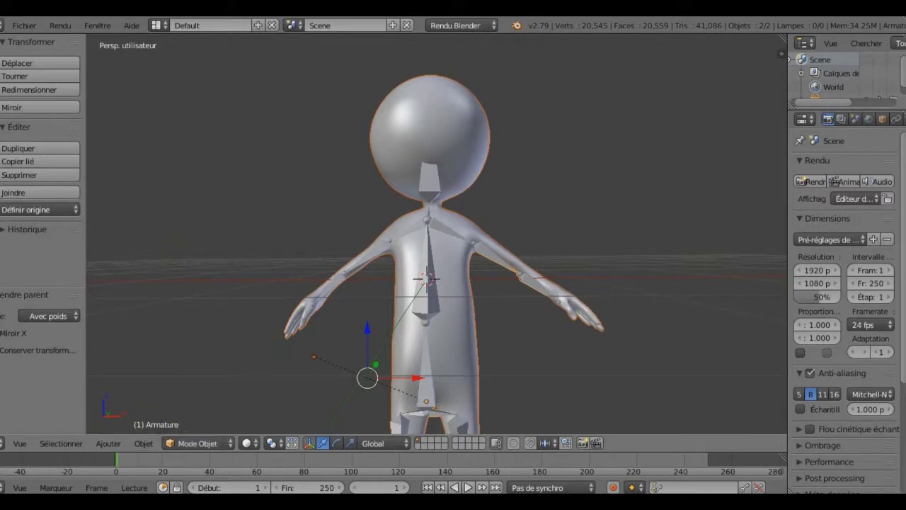
right_click(432, 340)
key("a")
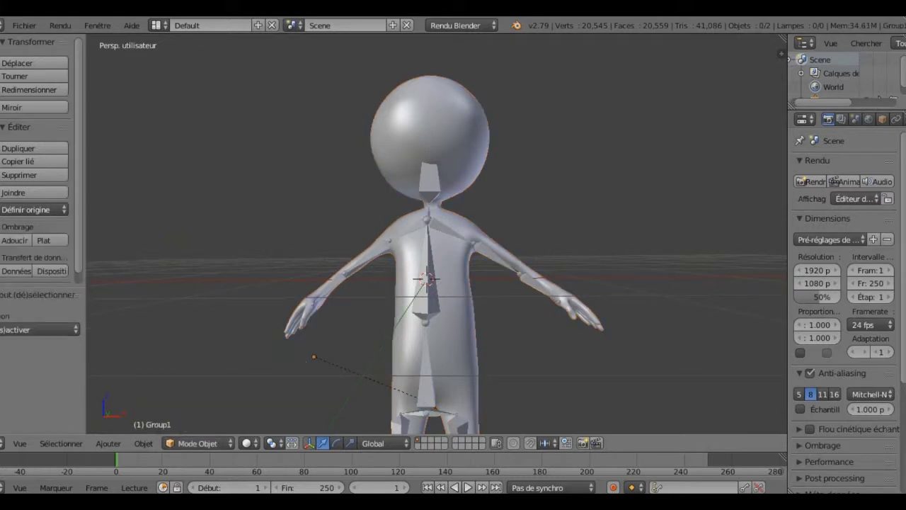
right_click(432, 340)
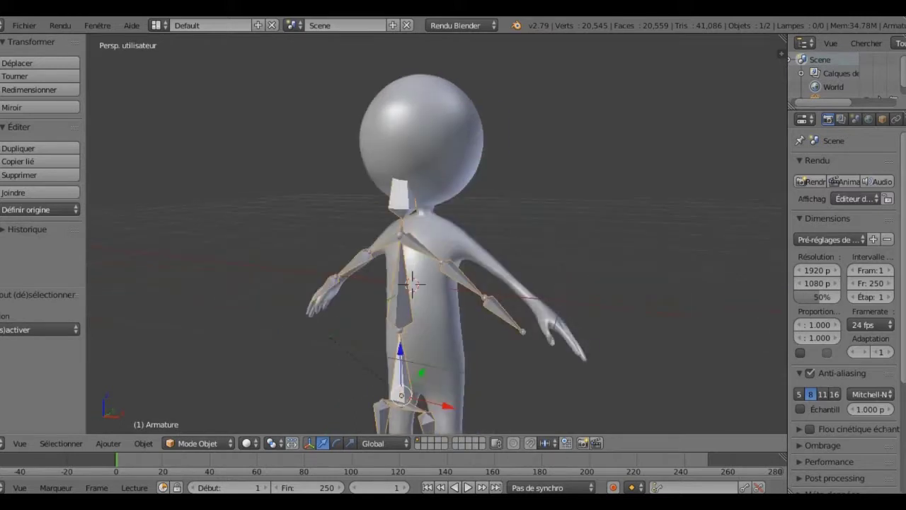
left_click(198, 444)
left_click(191, 397)
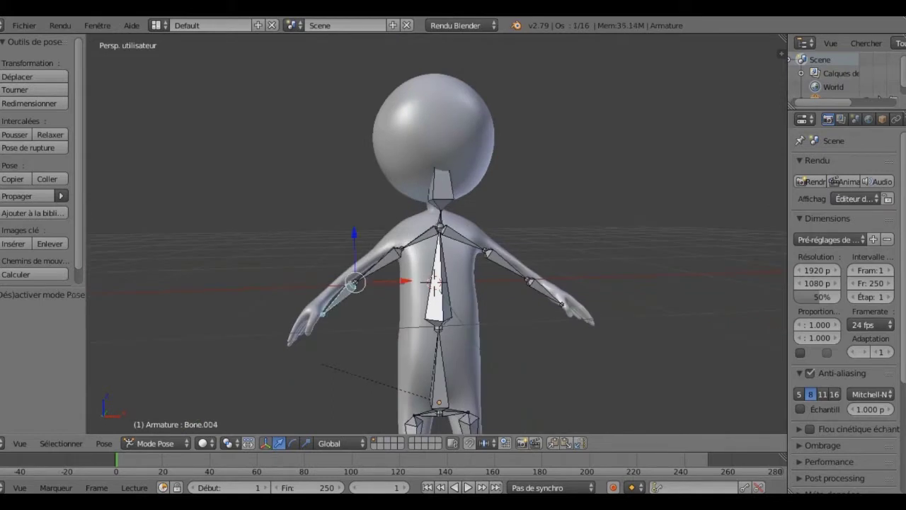
Step: Rotate the forearm bone down, then tilt the head bone Bone.016
key("r")
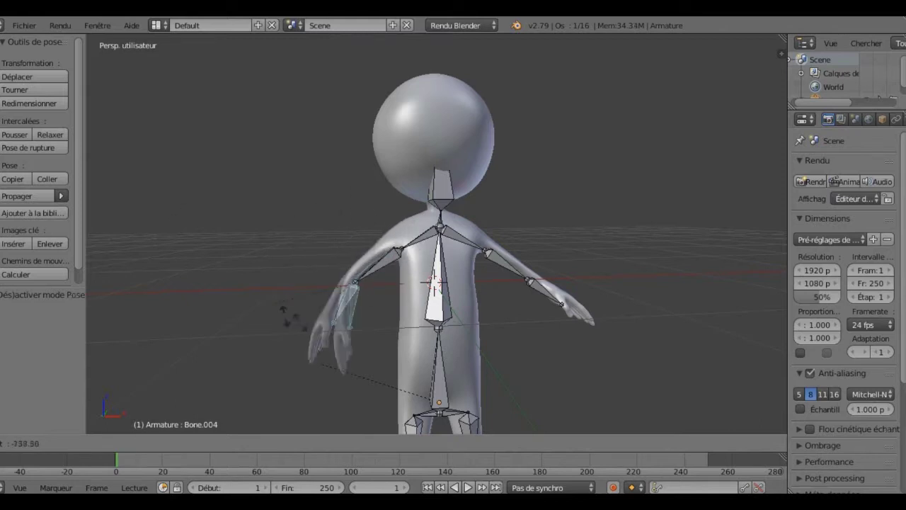
left_click(262, 306)
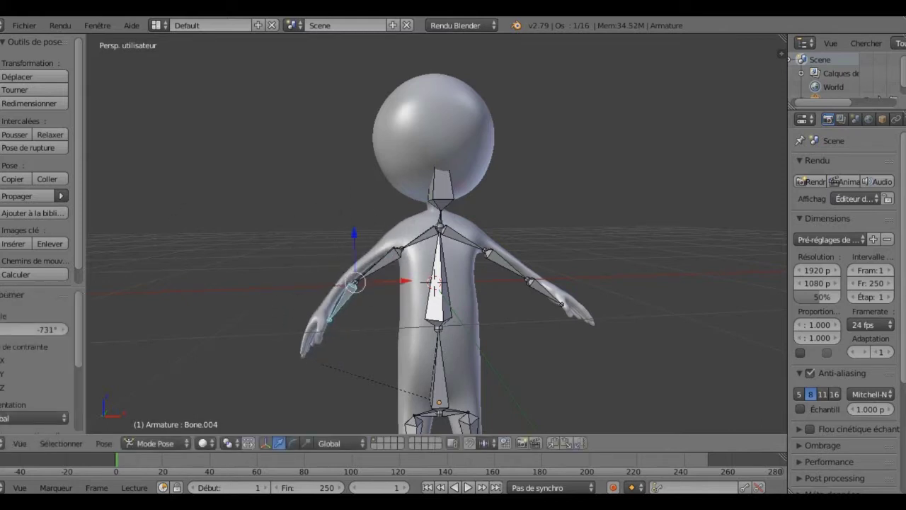
right_click(440, 191)
key("r")
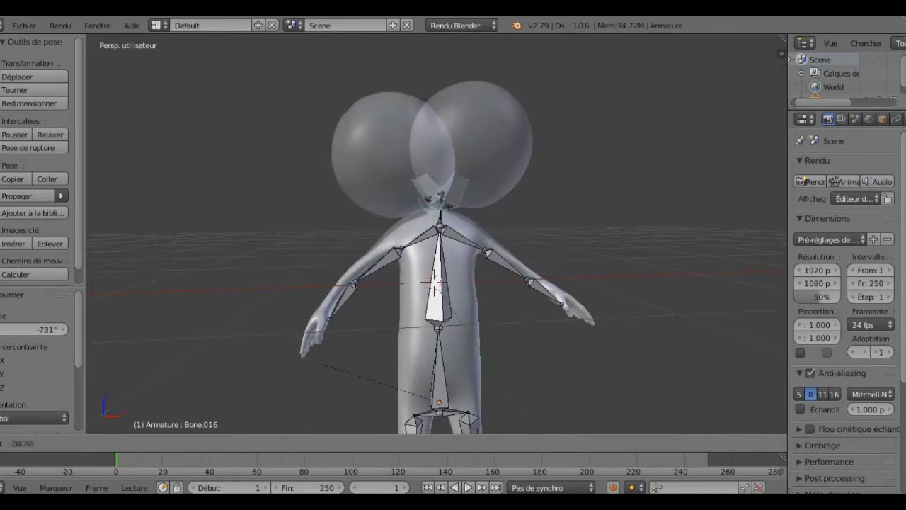
left_click(322, 365)
Step: Orbit around the posed stickman and begin rotating the head bone again
middle_click_drag(322, 365, 440, 340)
scroll(439, 276, "down", 4)
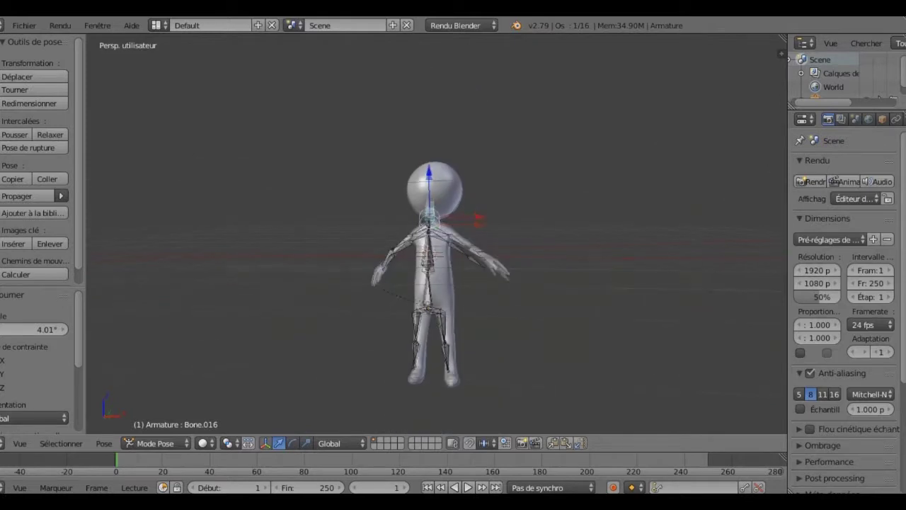
scroll(439, 233, "up", 5)
key("r")
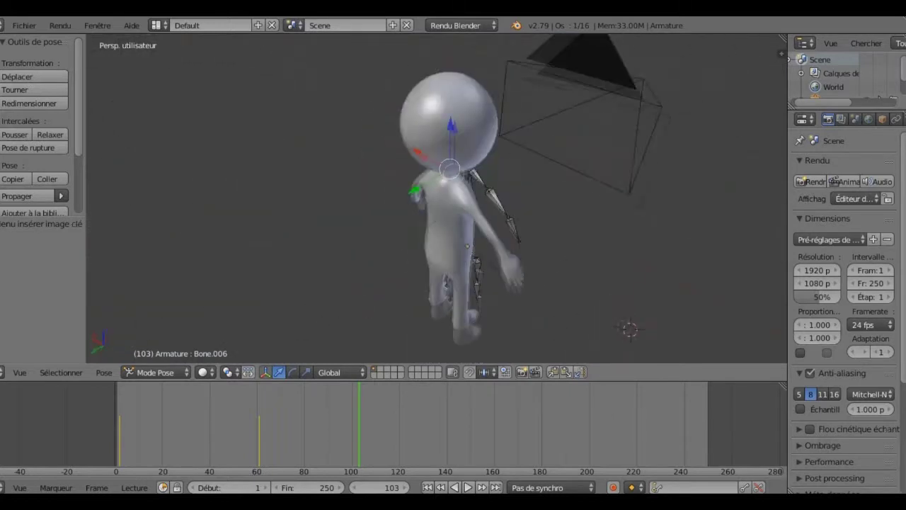
Step: View the keyframed stickman pose at frame 103 through the camera with Numpad 0
key("KP_0")
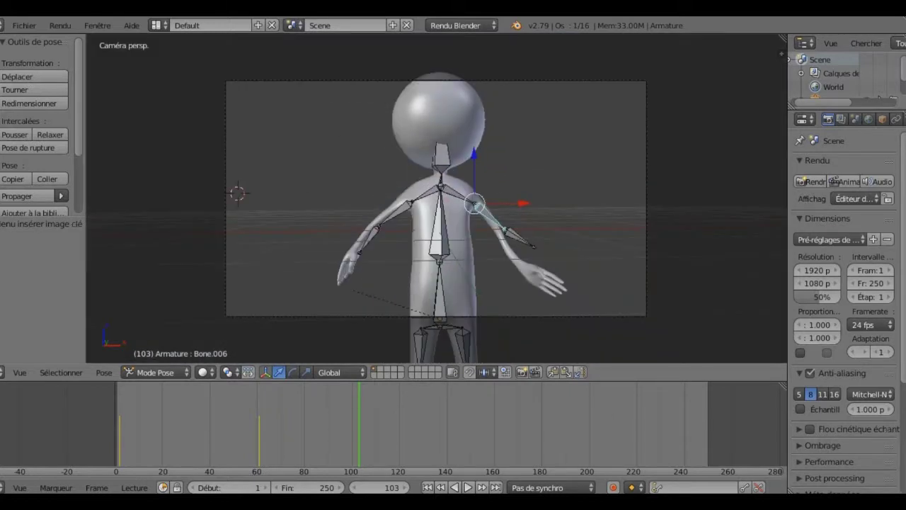